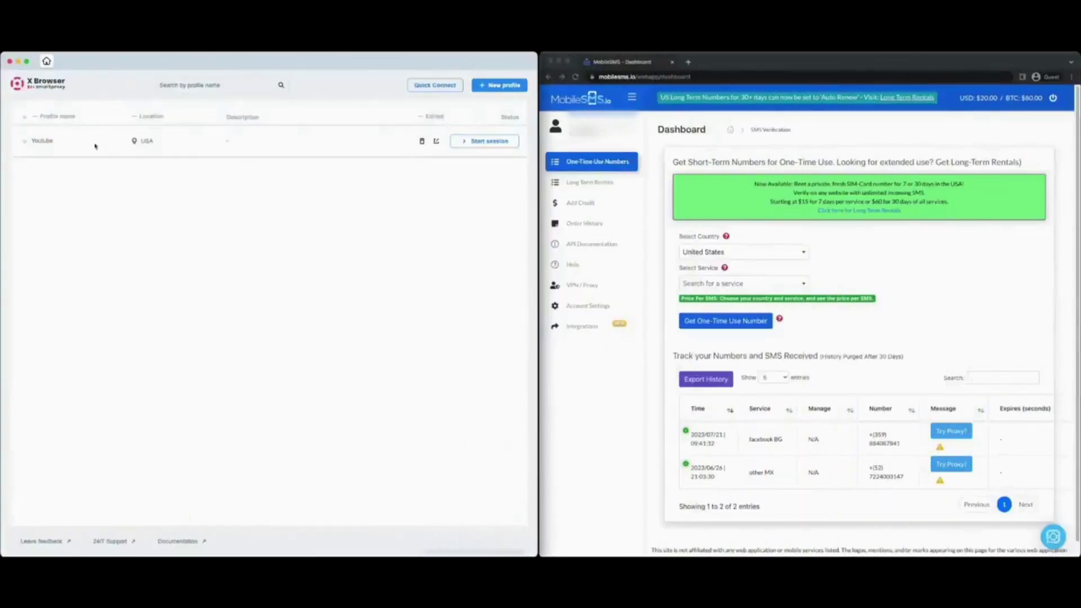
Step: Launch the profile's browser session and open youtube.com via the 'you' address-bar suggestion
click(498, 145)
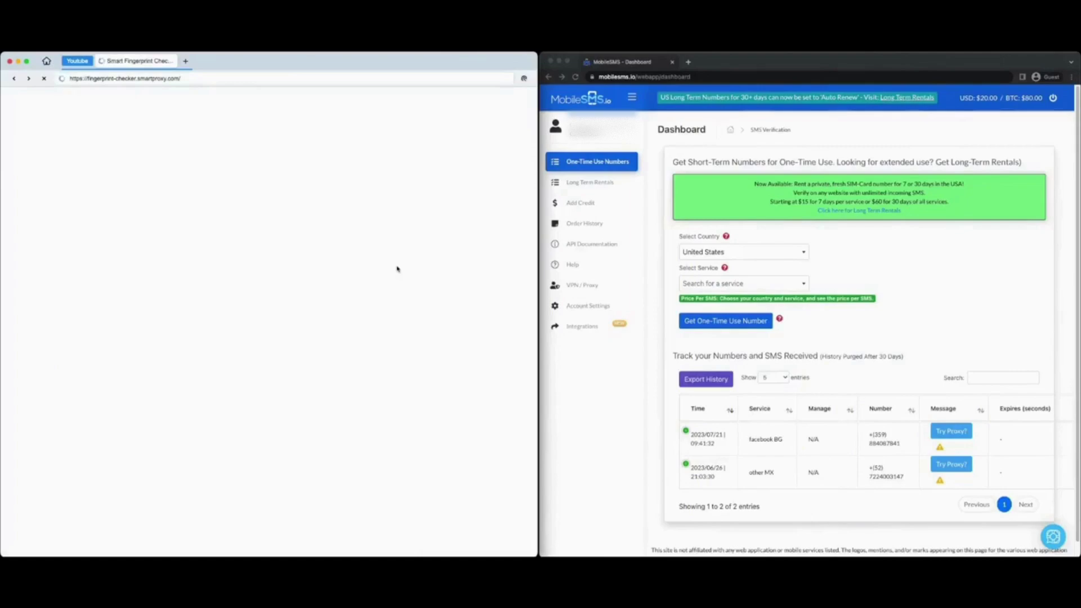
click(149, 79)
text(youtube)
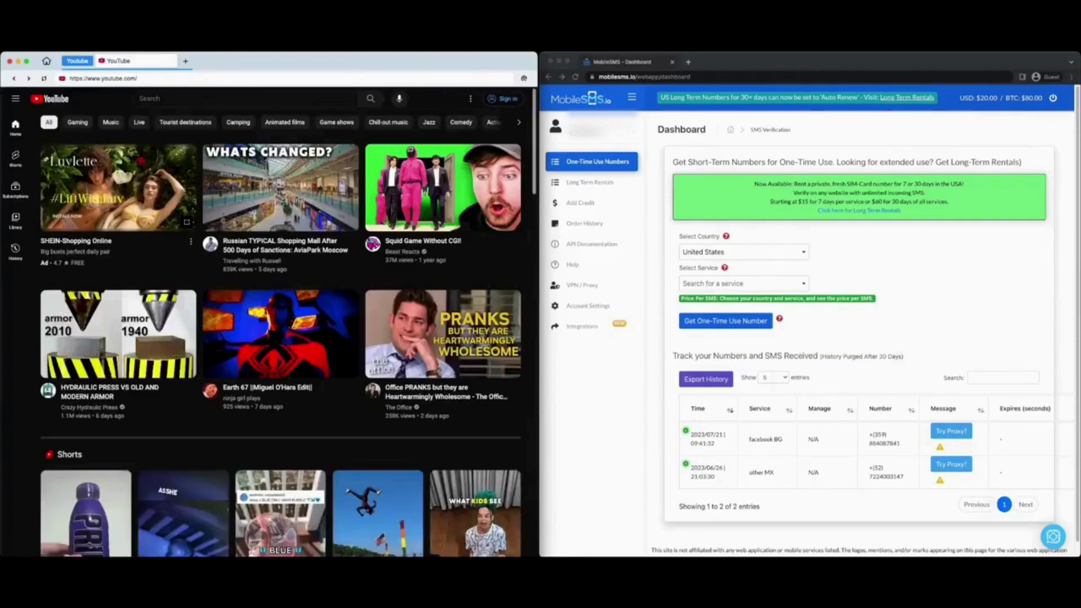
Step: Start a personal-use Google account from YouTube's Sign in and submit the first and last name
click(506, 102)
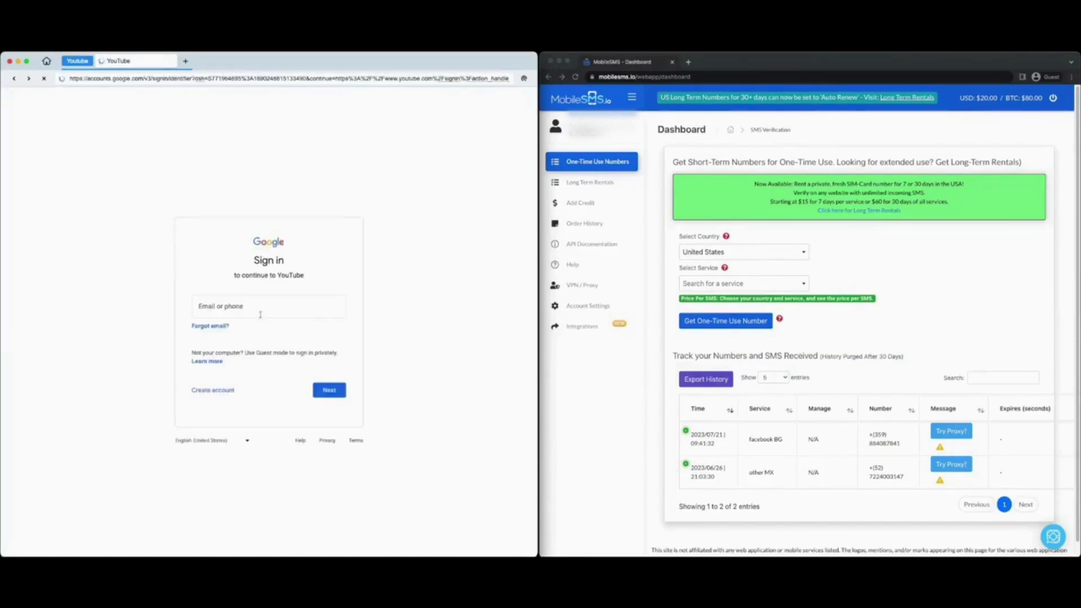
click(212, 391)
click(219, 412)
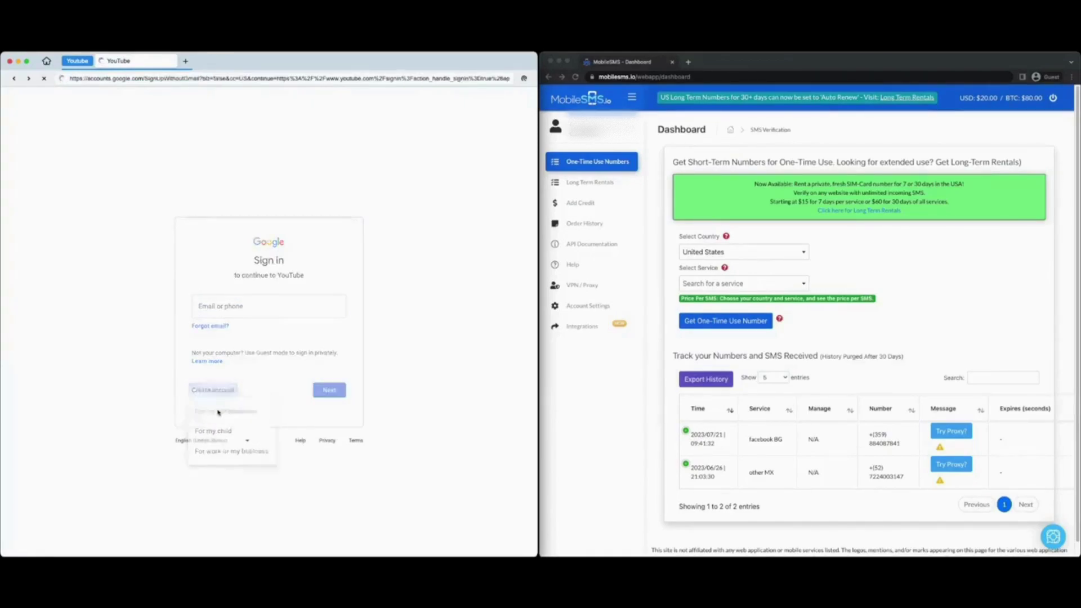
click(236, 299)
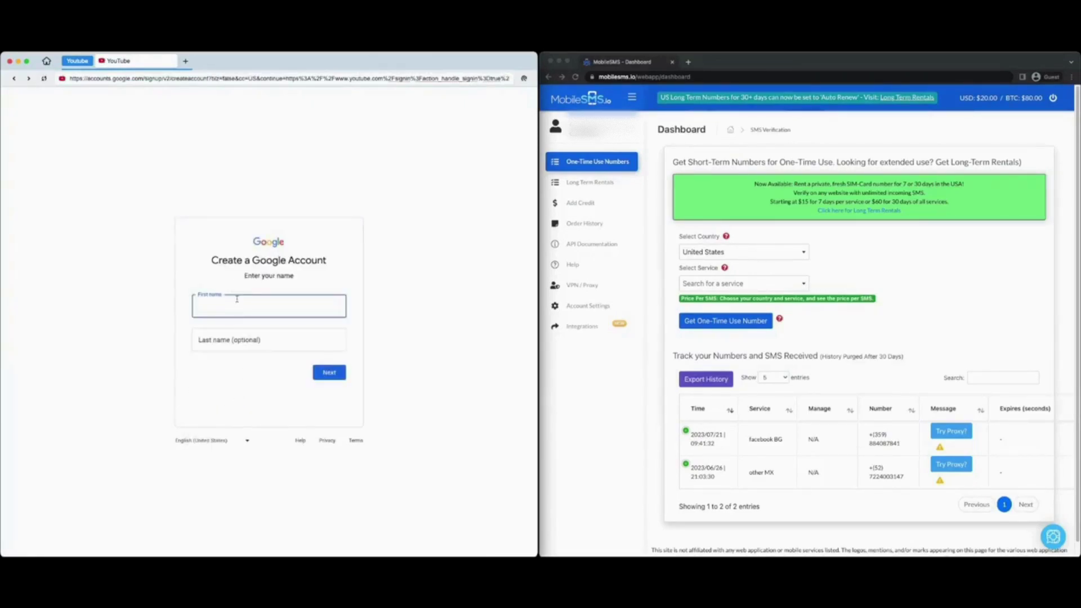
text(Mobile)
key(Tab)
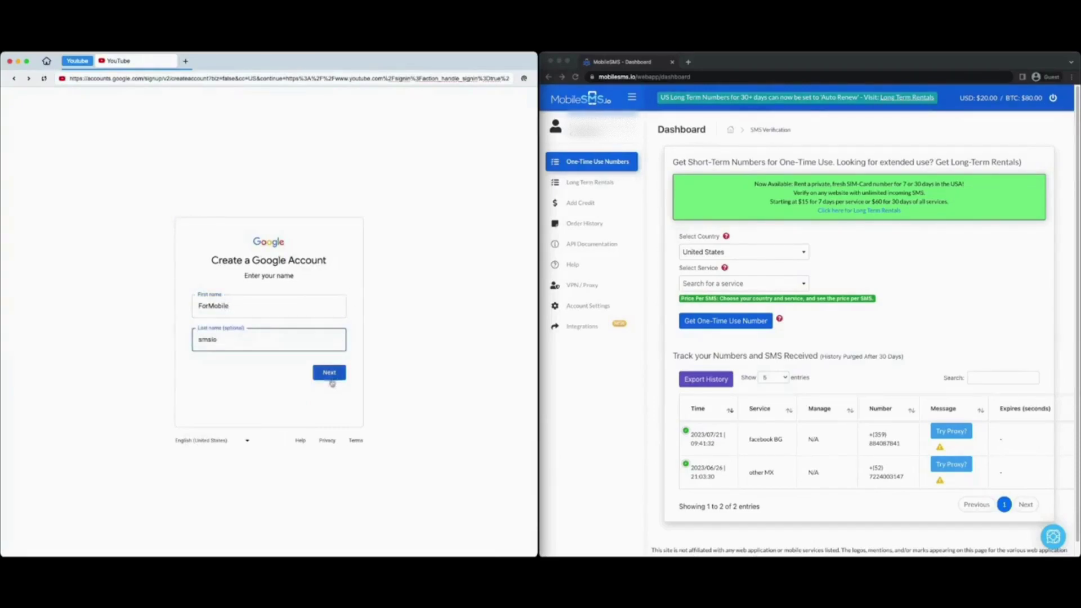
click(330, 375)
Step: Enter a January 1, 1990 birthday and Male gender, then continue
click(219, 313)
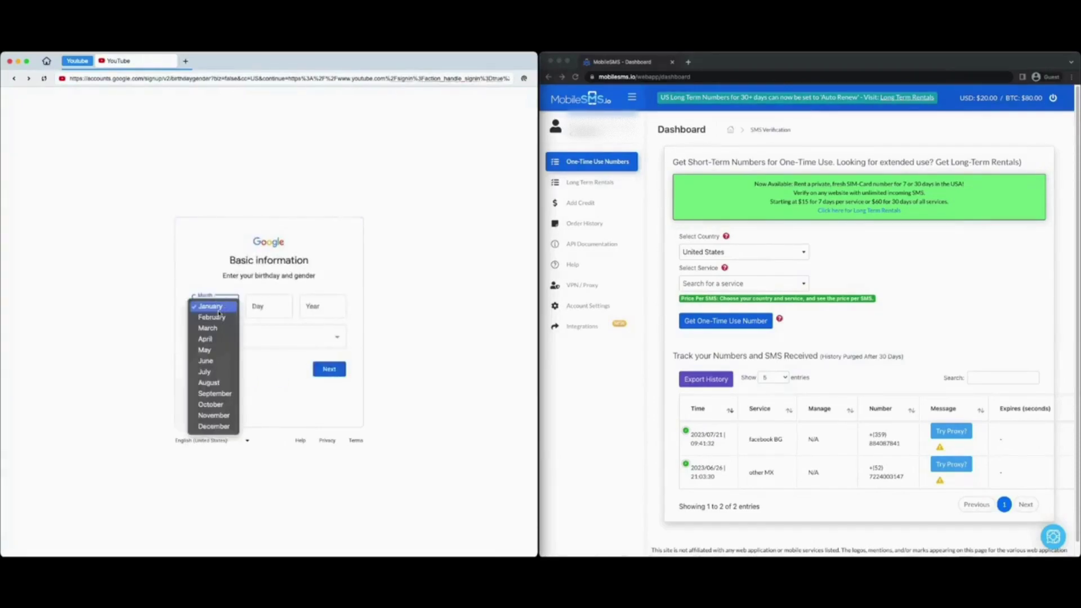
click(219, 311)
click(262, 309)
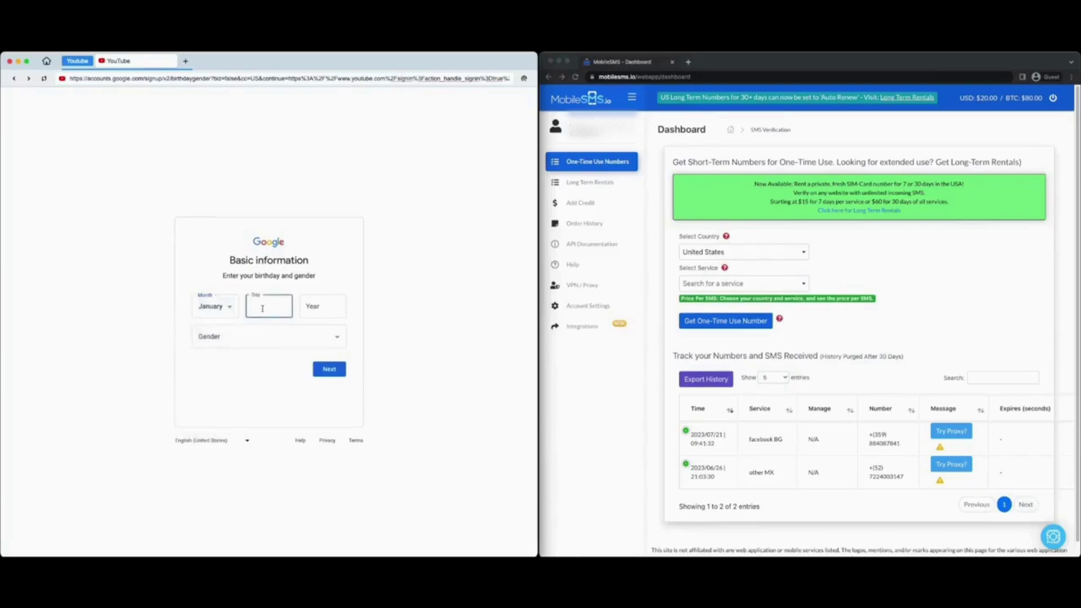
click(328, 308)
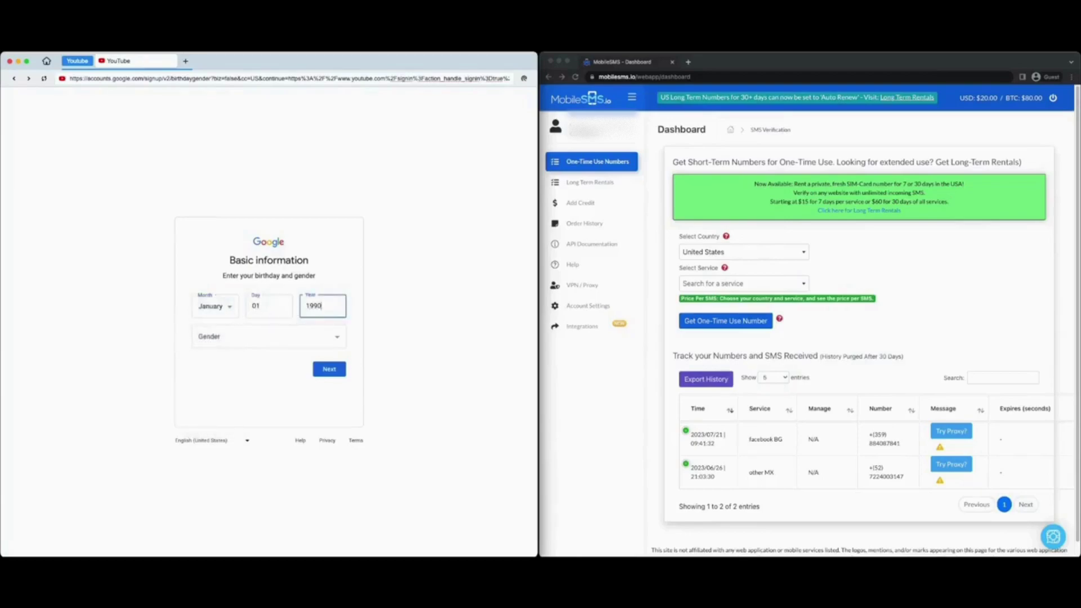
click(265, 336)
click(239, 347)
click(334, 375)
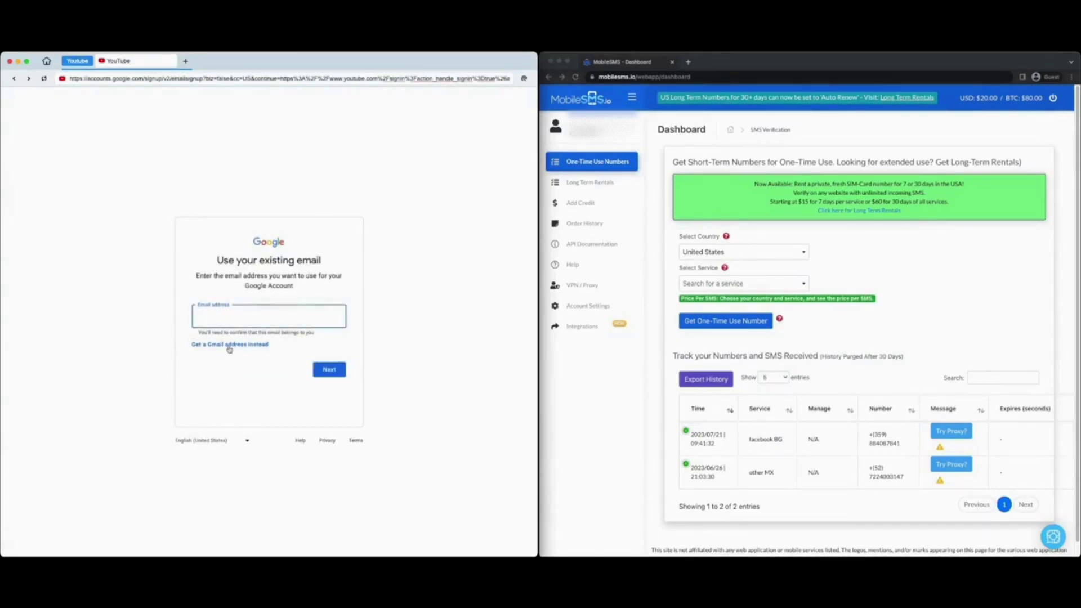
Step: Get a new Gmail address by choosing the first suggested one
click(229, 346)
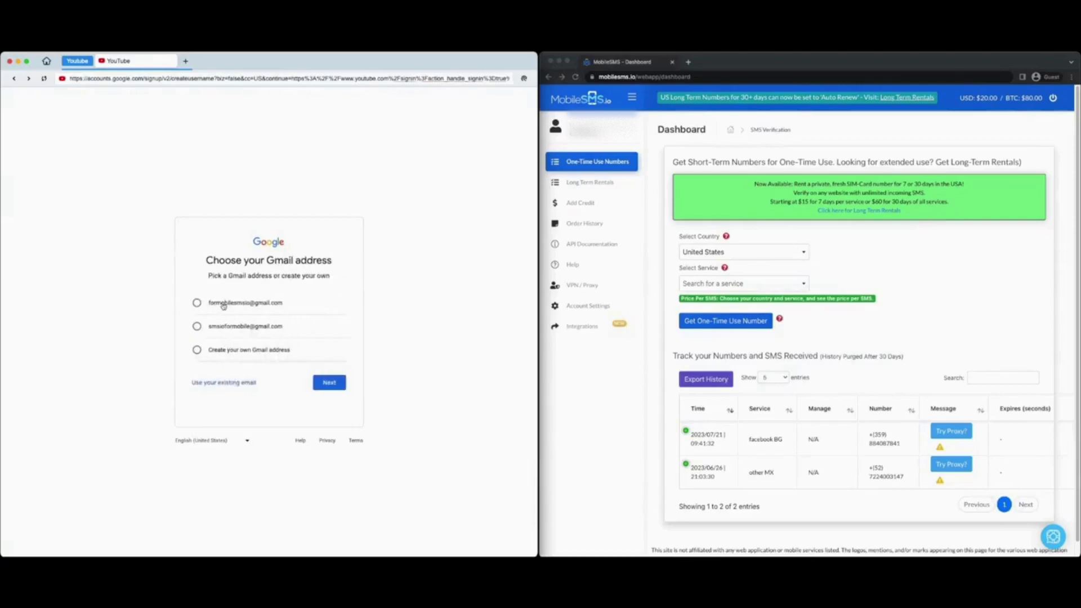
click(257, 306)
click(330, 386)
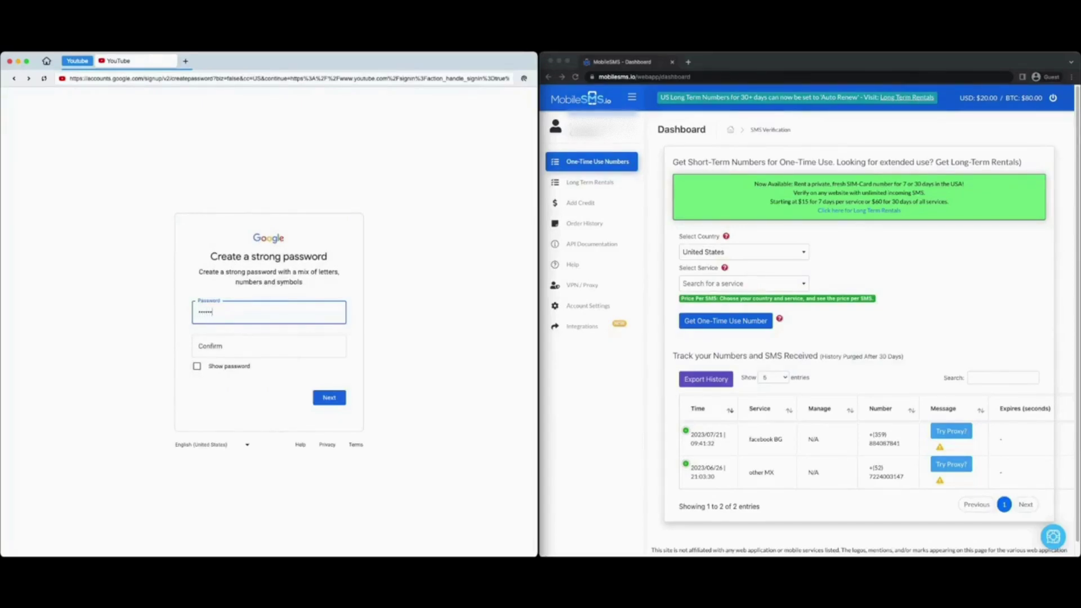
Step: Set and confirm the account password, then skip the recovery email
key(Tab)
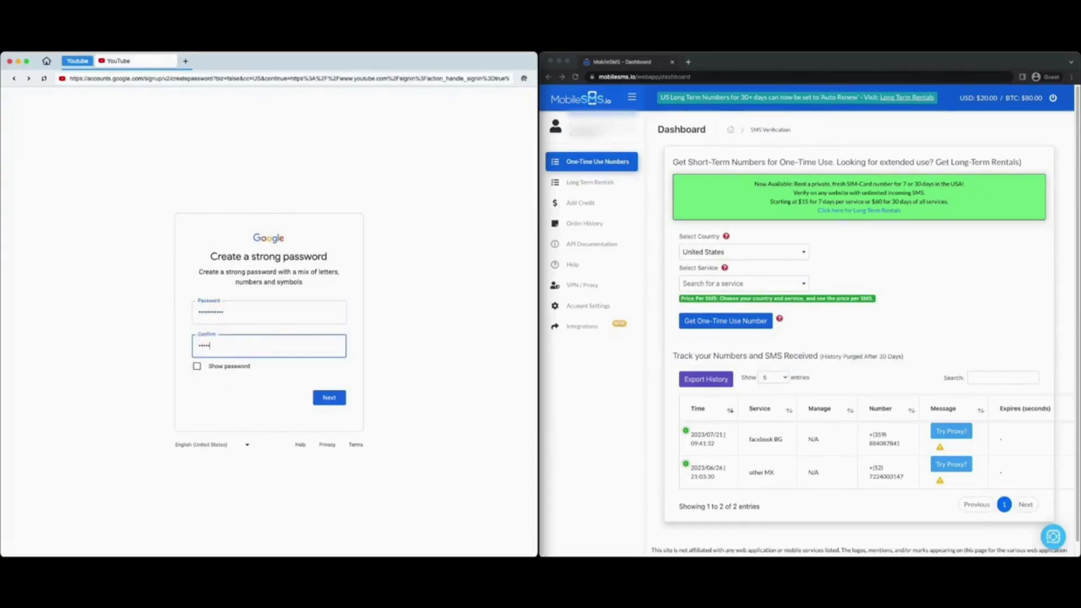
click(329, 399)
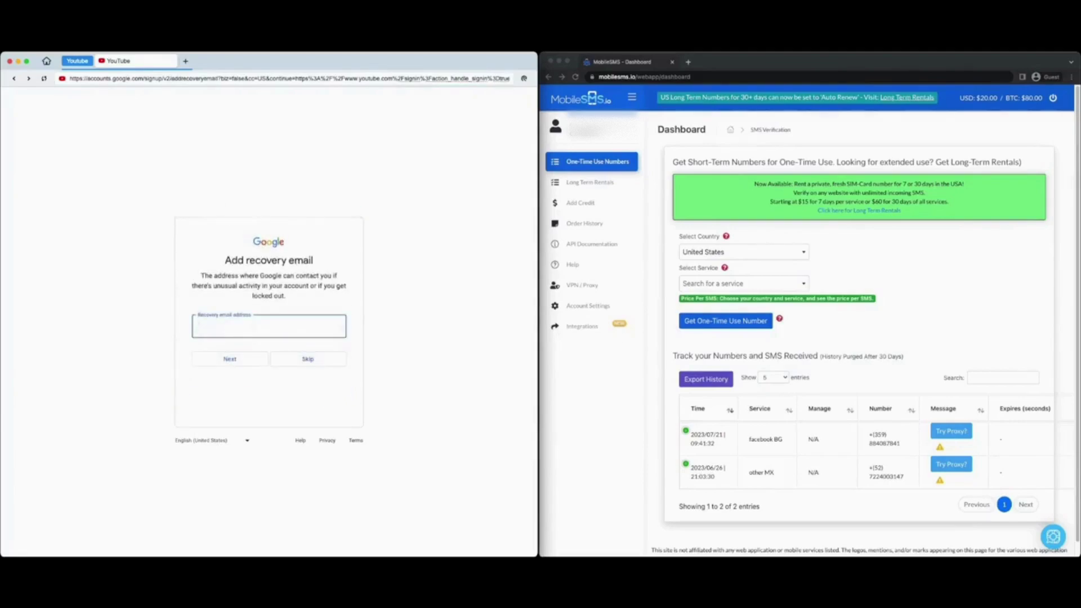
click(308, 359)
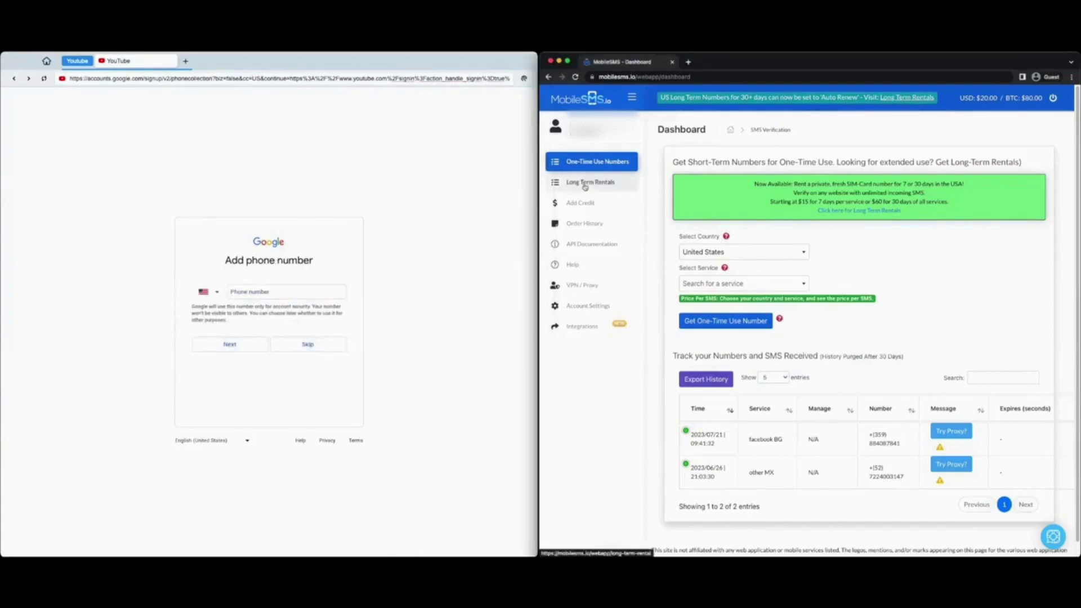
Step: Rent a 30-day ($30) US long-term youtube number with account funds, returning to the dashboard
click(585, 181)
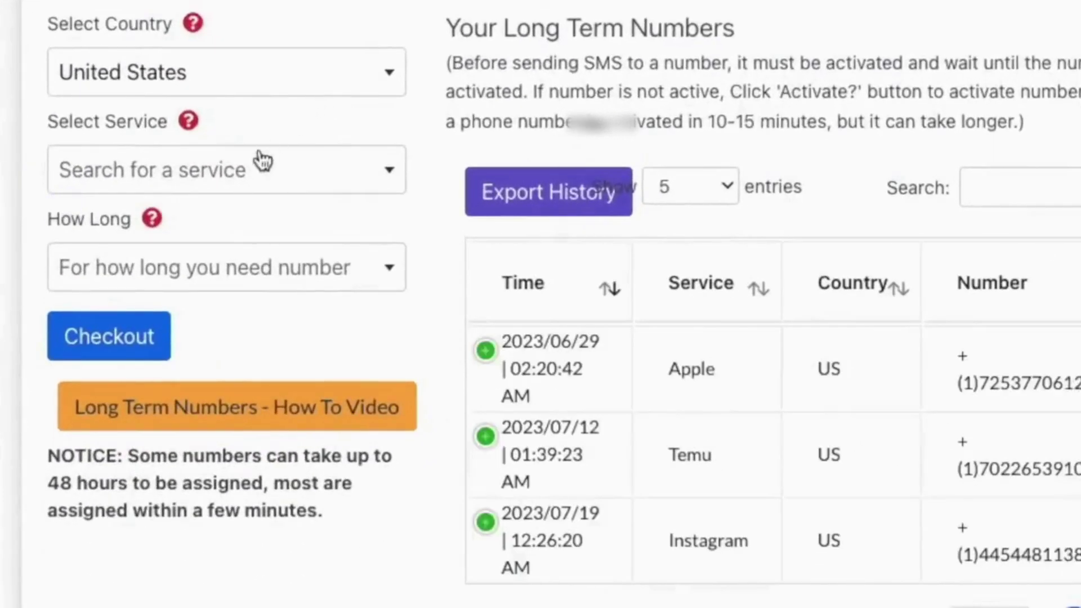
click(241, 178)
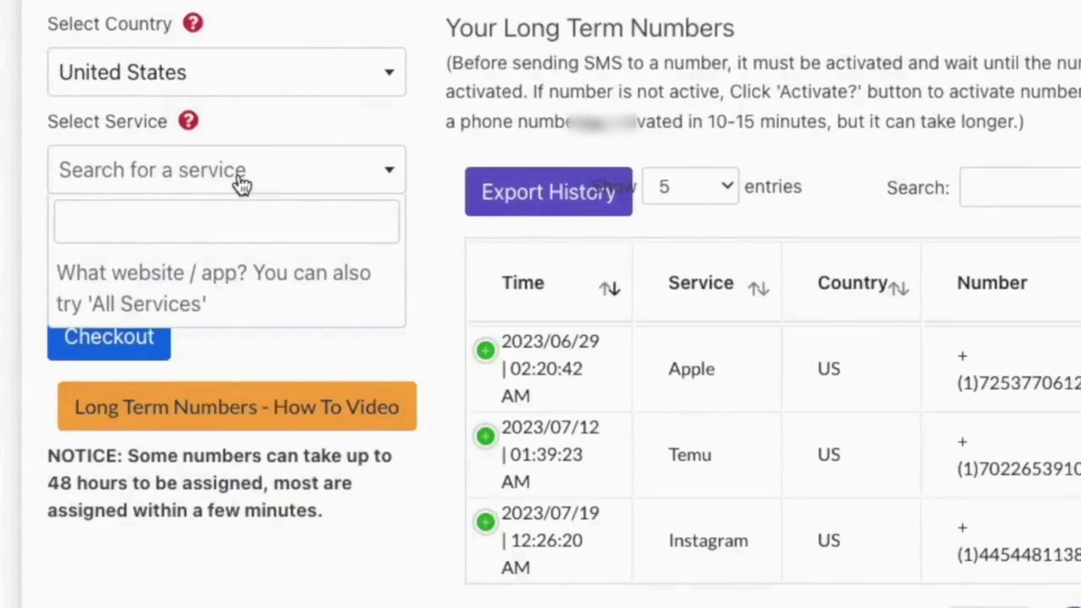
text(yout)
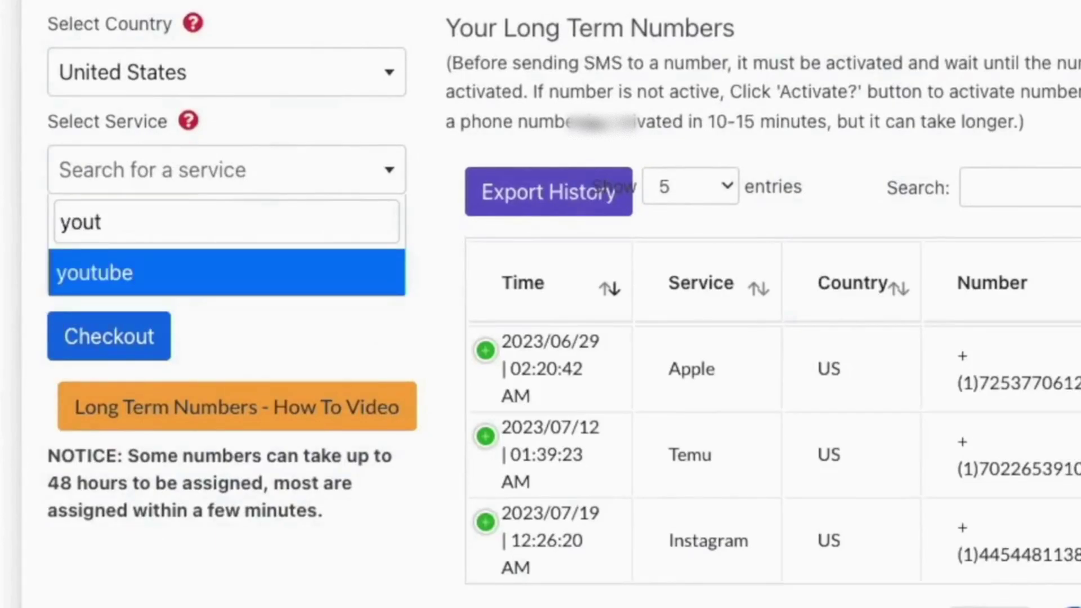
click(254, 279)
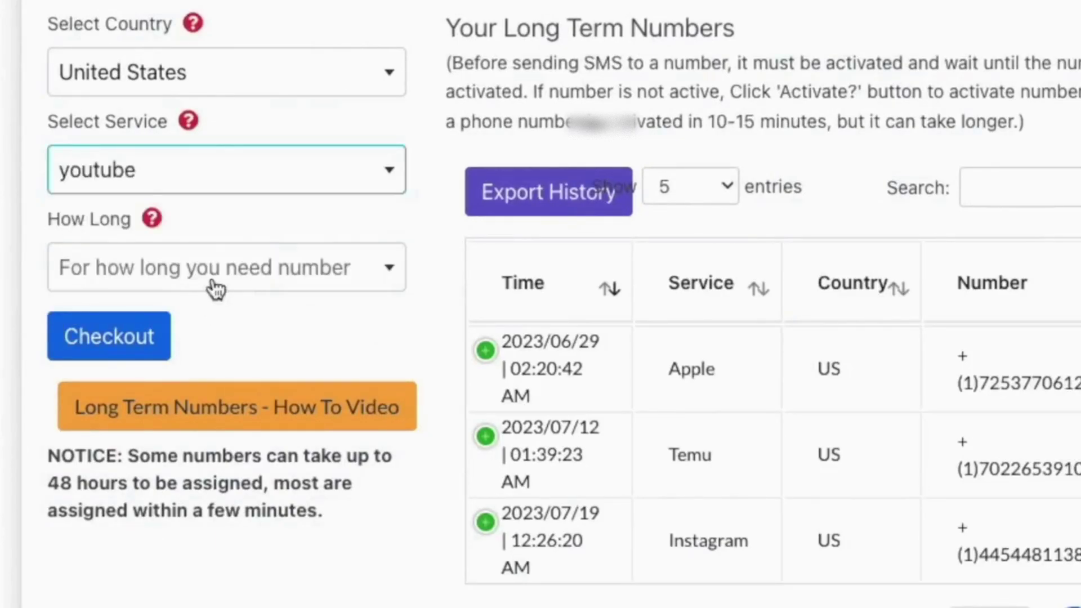
click(214, 289)
click(191, 432)
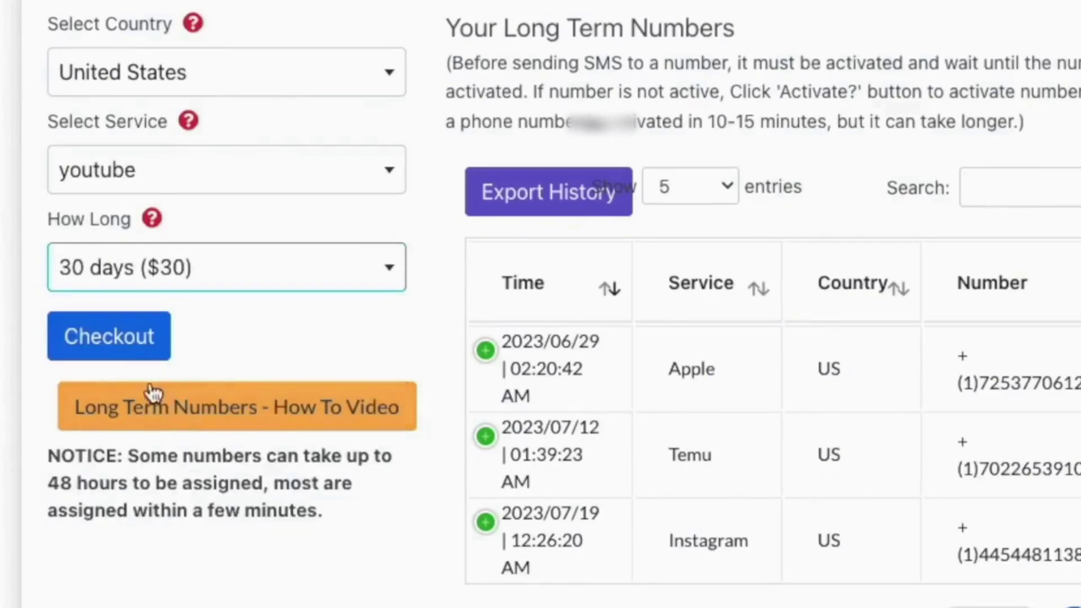
click(123, 350)
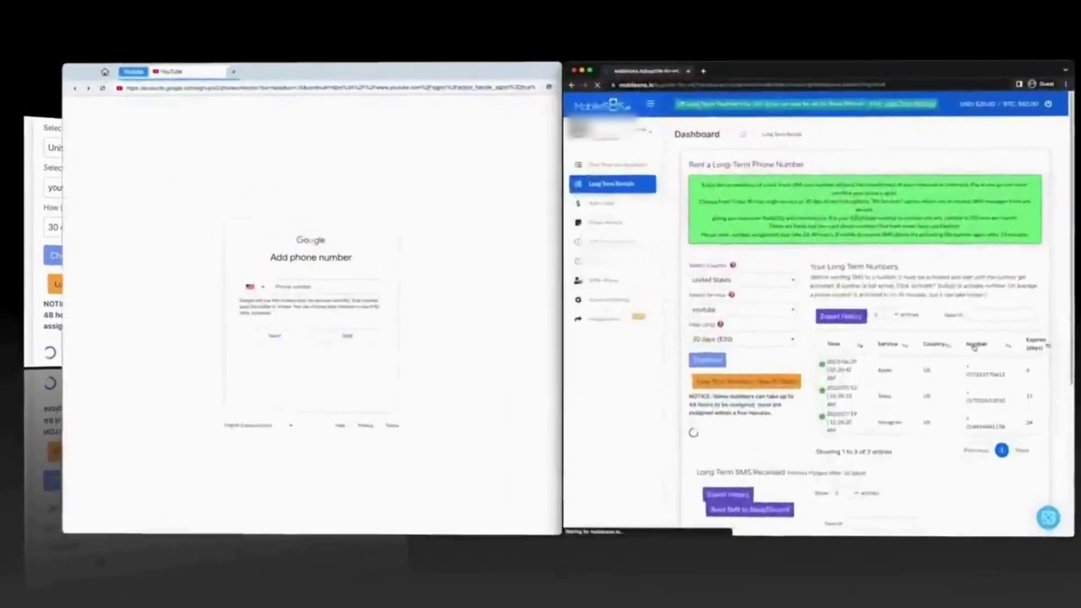
scroll(697, 381, down, 5)
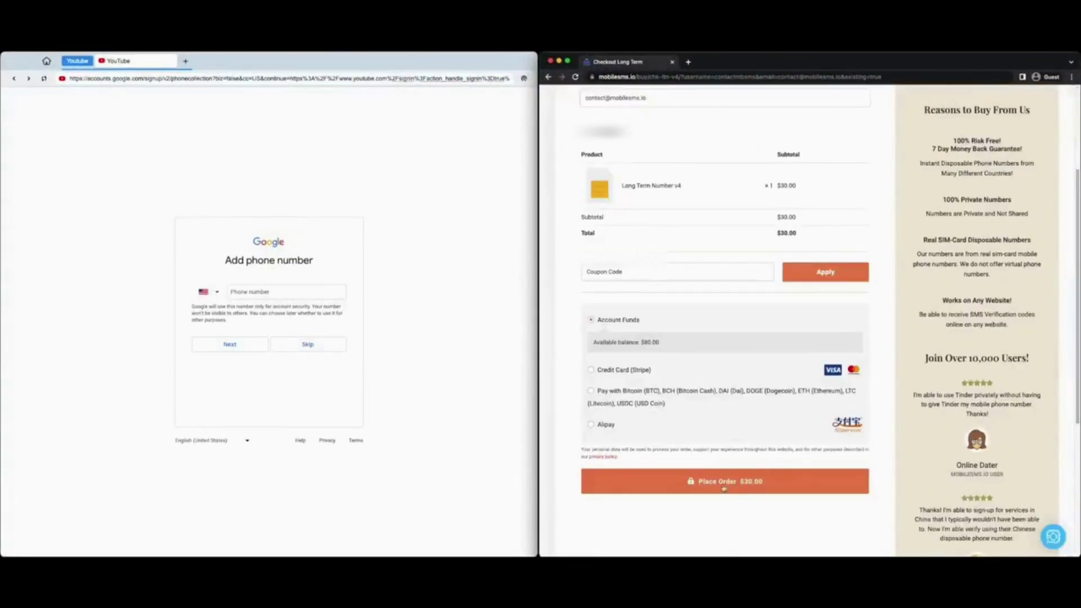
click(724, 485)
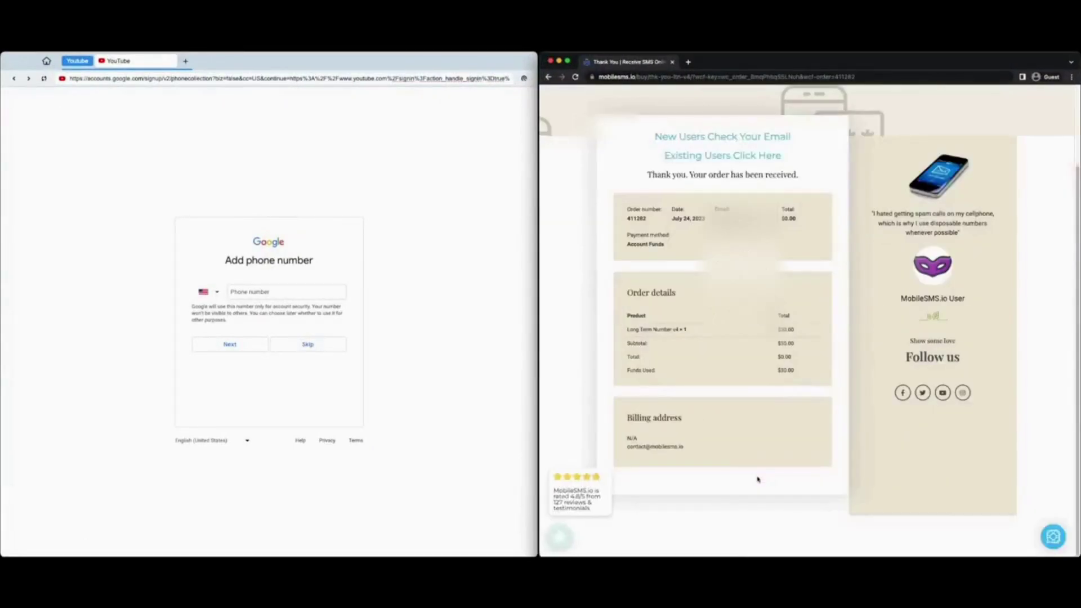
click(721, 160)
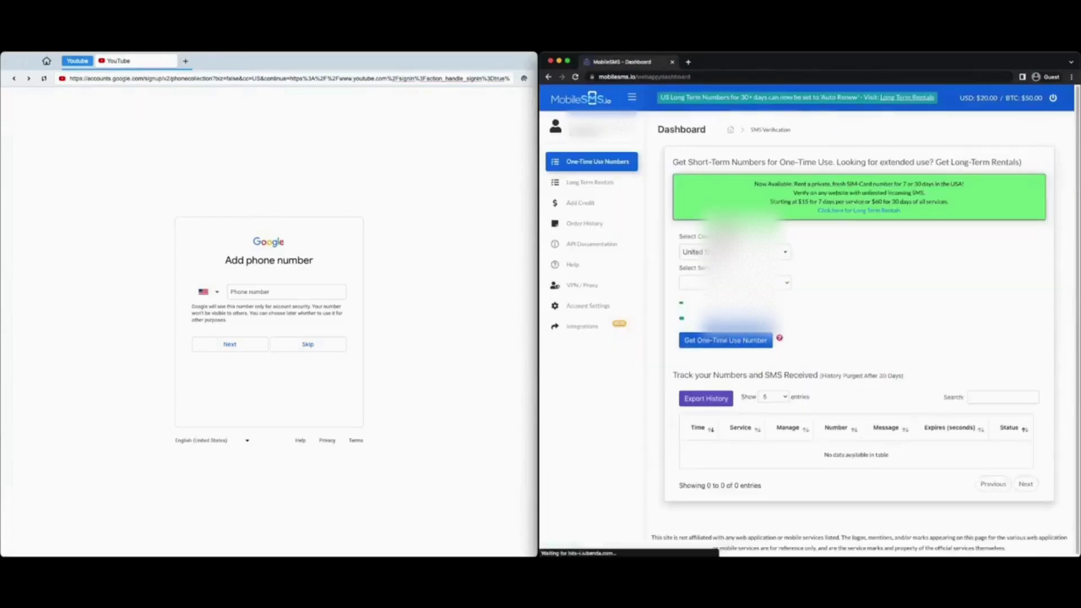
Step: Copy the rented YouTube number into Google's Add phone number field and have the code texted
click(603, 182)
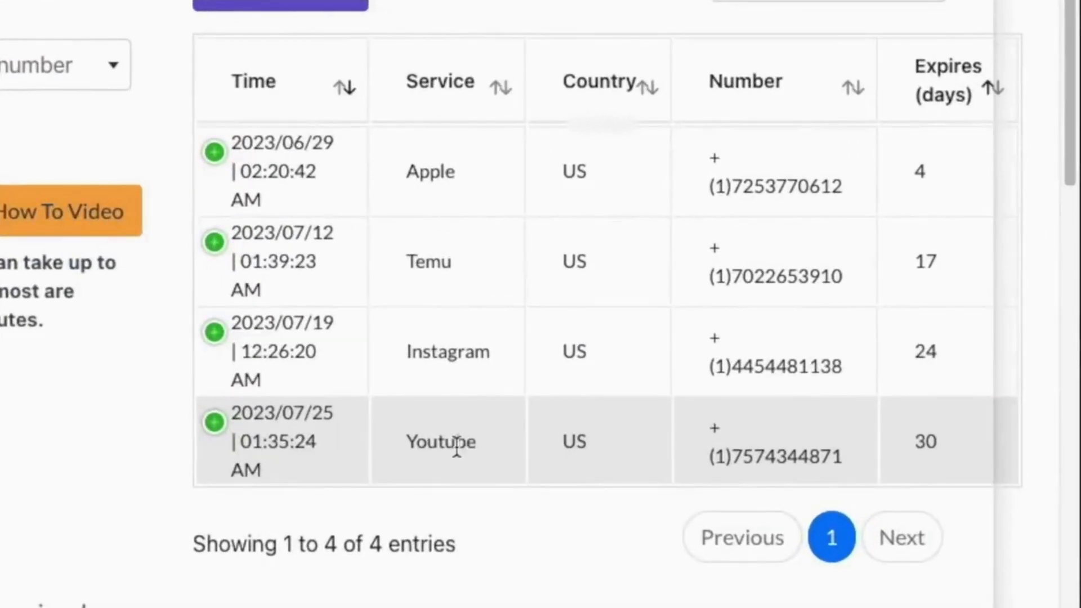
double_click(457, 445)
drag(733, 457, 835, 457)
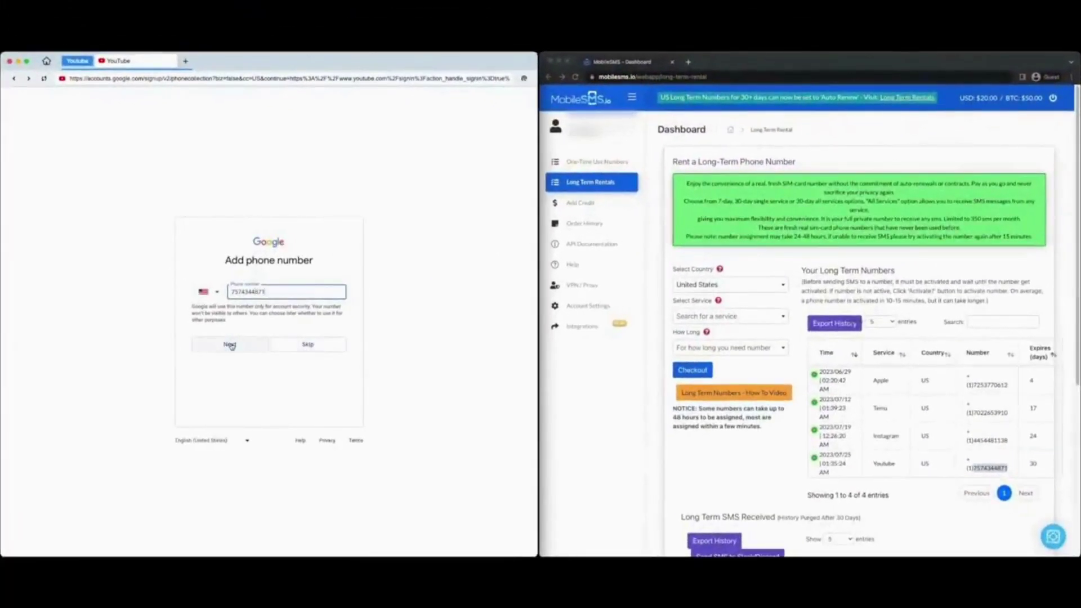
click(232, 343)
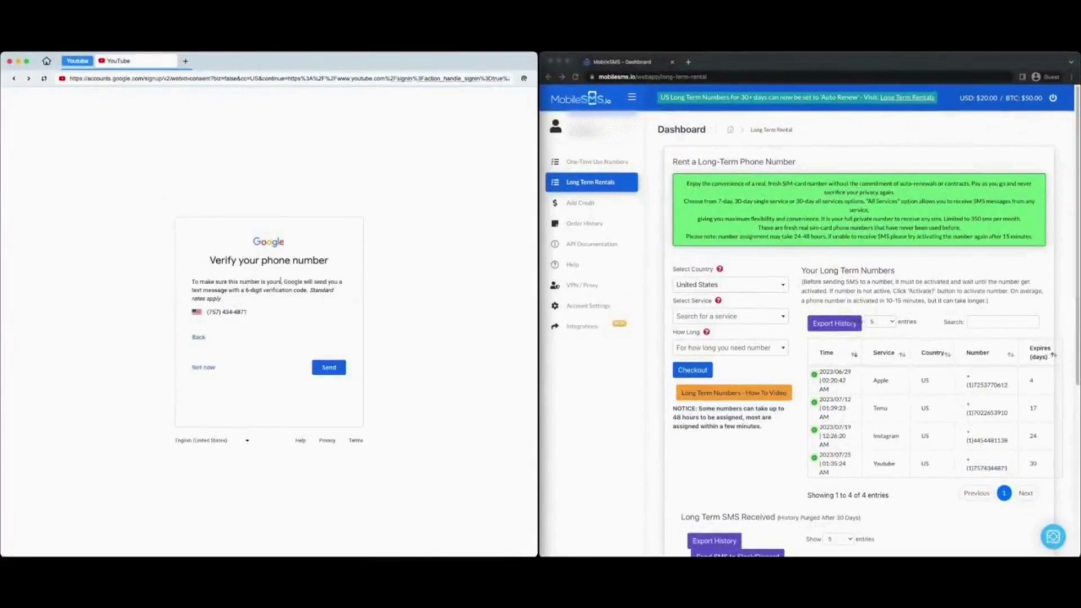
click(328, 367)
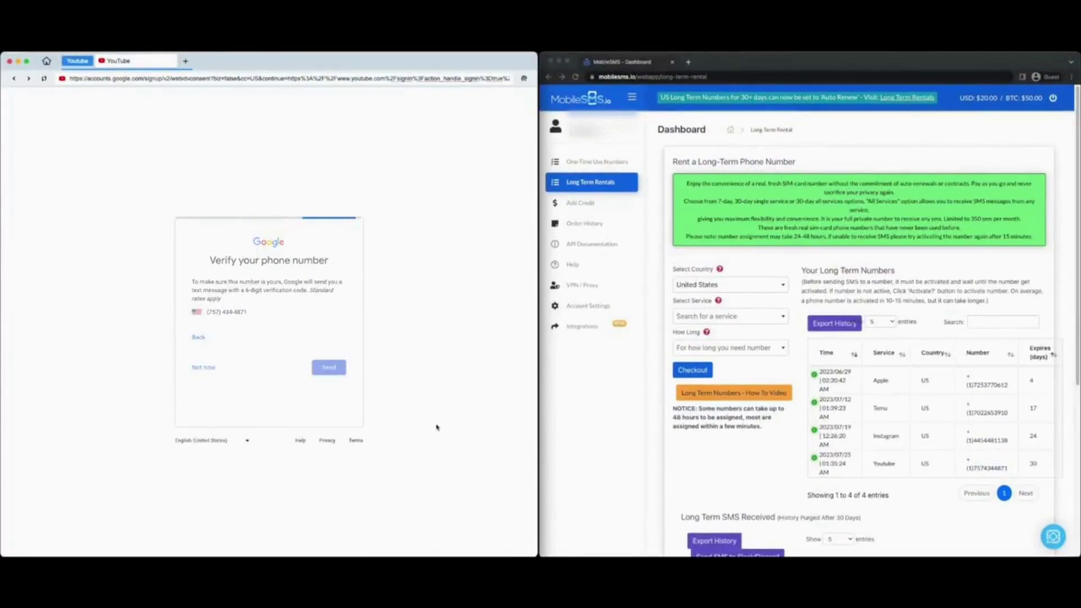
Step: Paste the Google code from MobileSMS.io's received texts, verify it, and agree to use the number
click(787, 455)
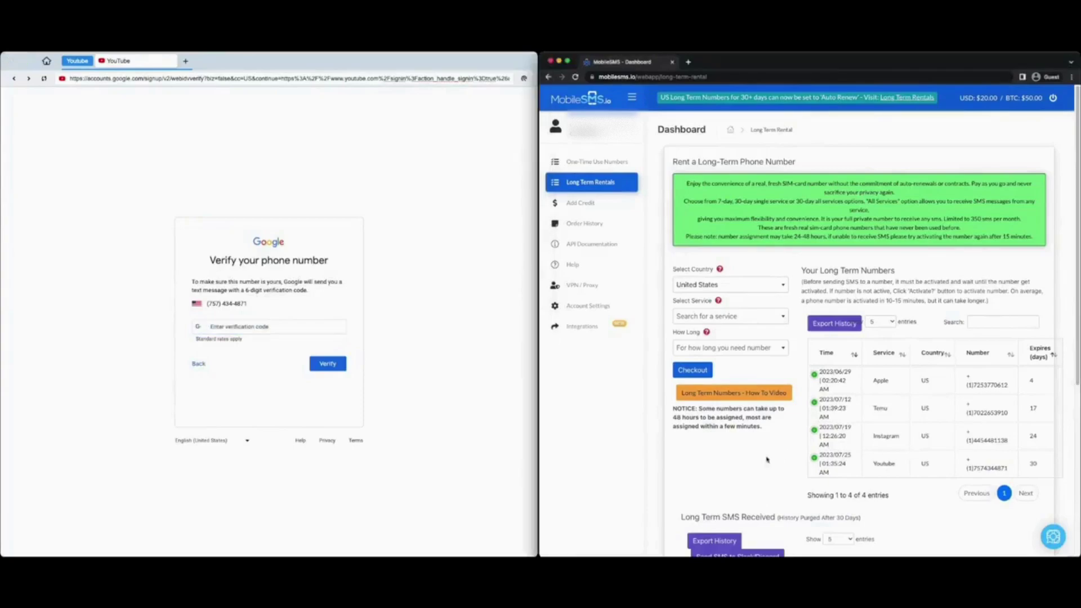
scroll(768, 460, down, 5)
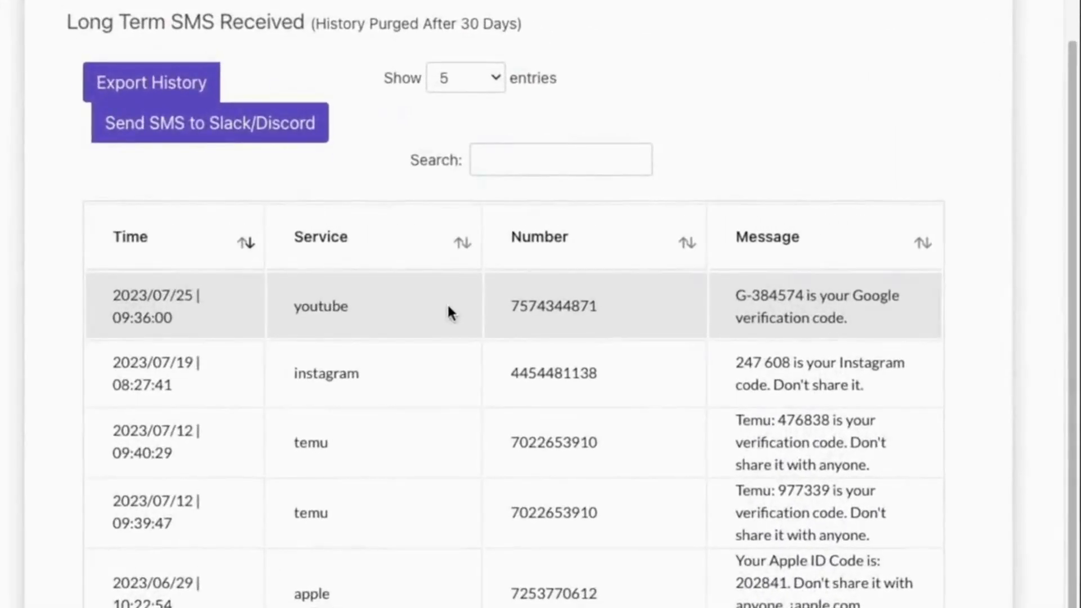
double_click(527, 306)
double_click(783, 297)
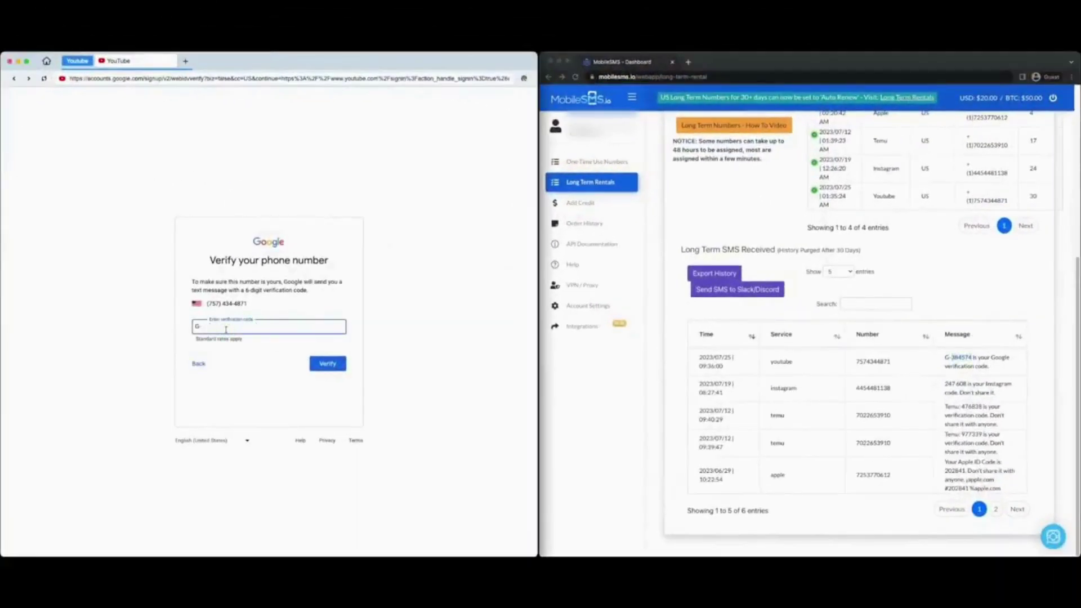
key(super+v)
click(326, 363)
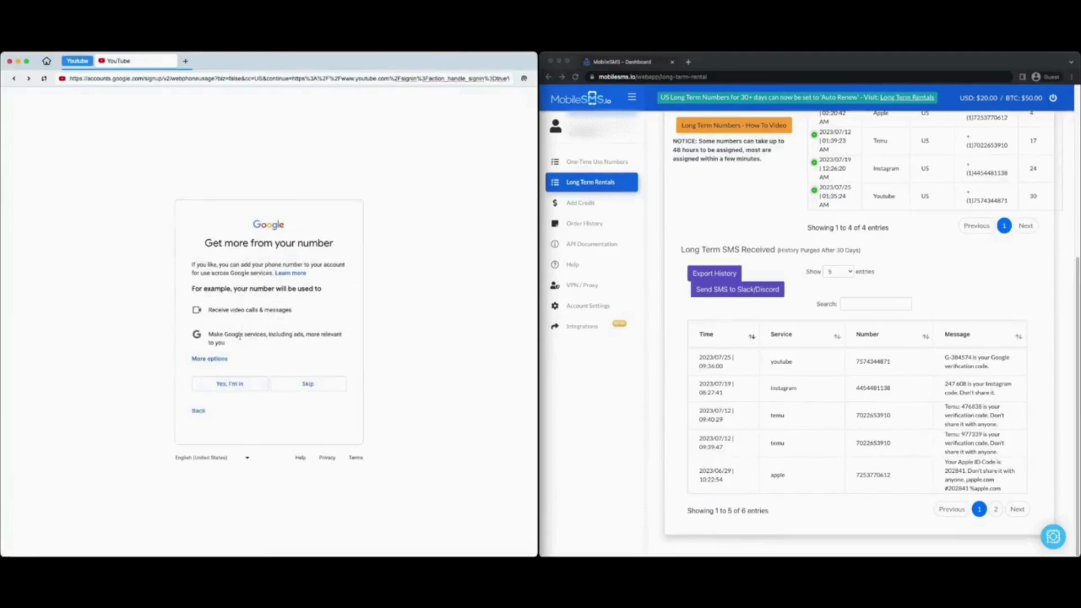
click(230, 384)
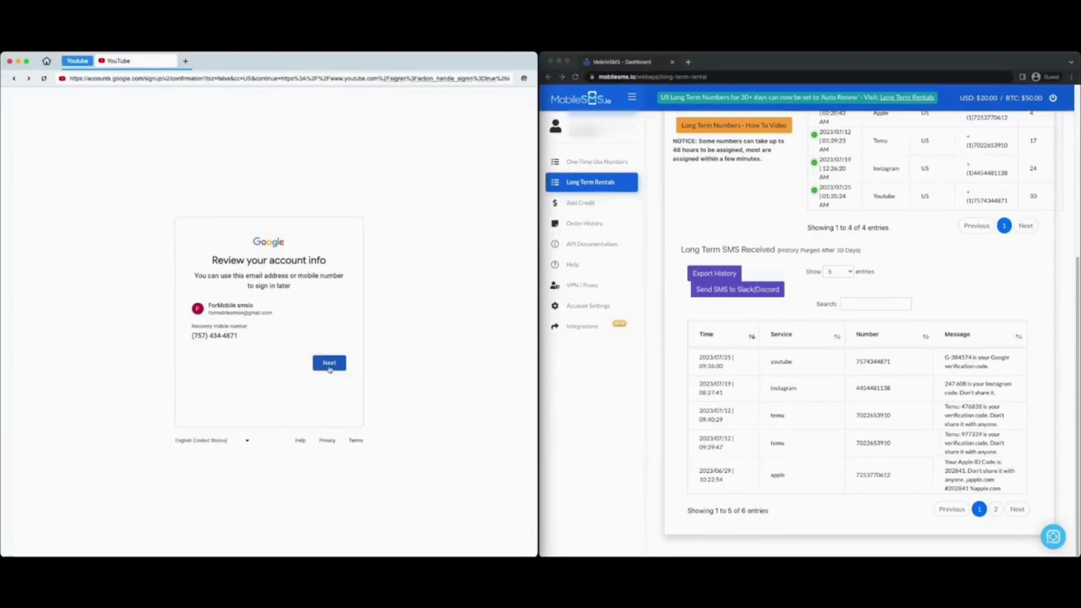
Step: Continue past the account review, agree to Google's privacy terms, and confirm personalization settings
click(330, 363)
scroll(351, 405, down, 10)
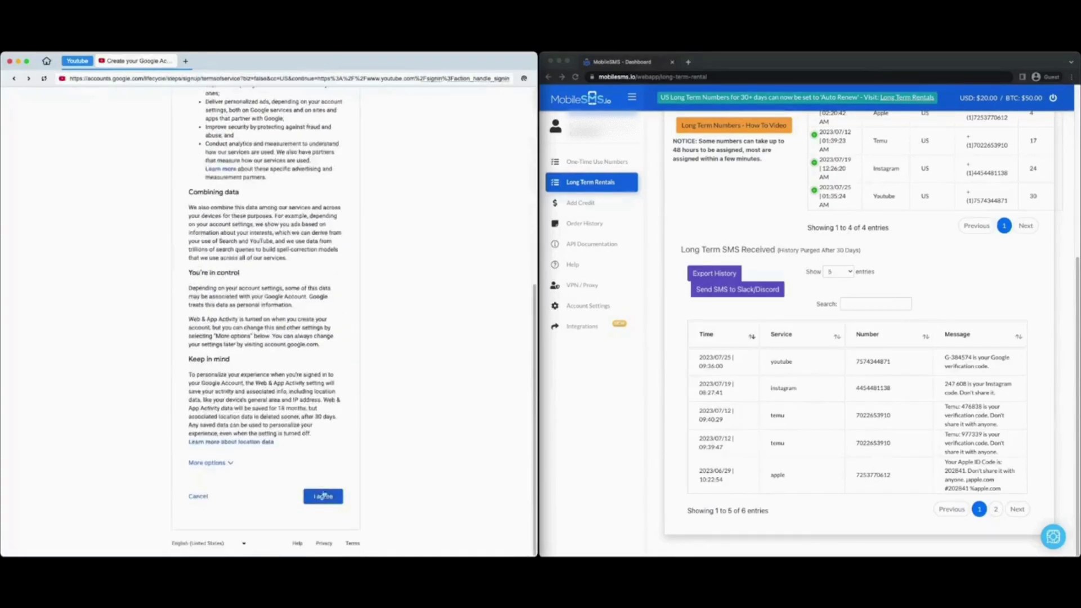
click(324, 496)
click(311, 371)
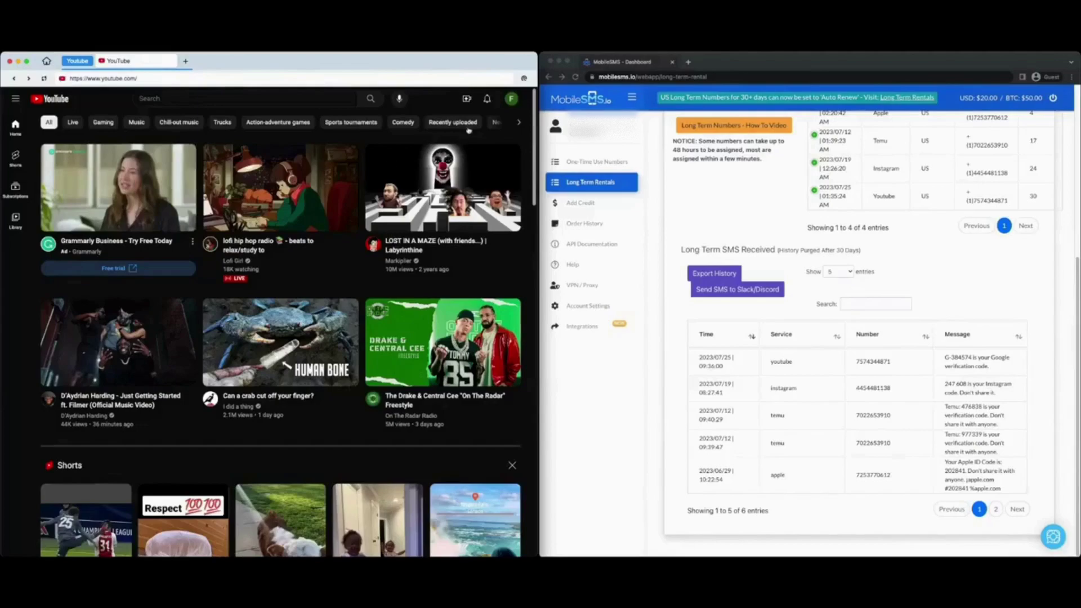
Step: Create a YouTube channel under the suggested name from the account menu
click(511, 100)
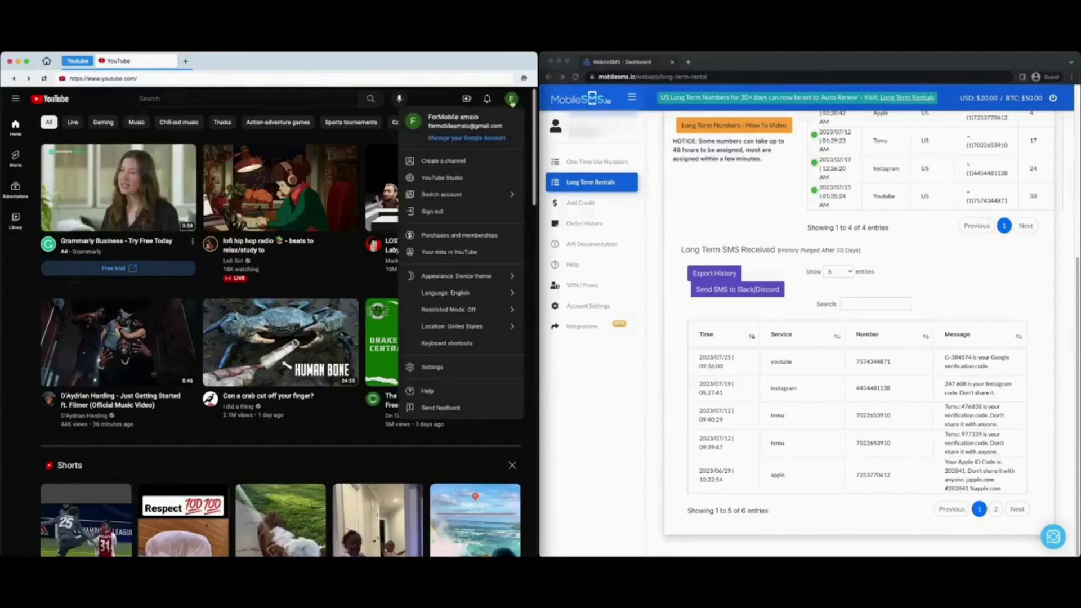
click(449, 163)
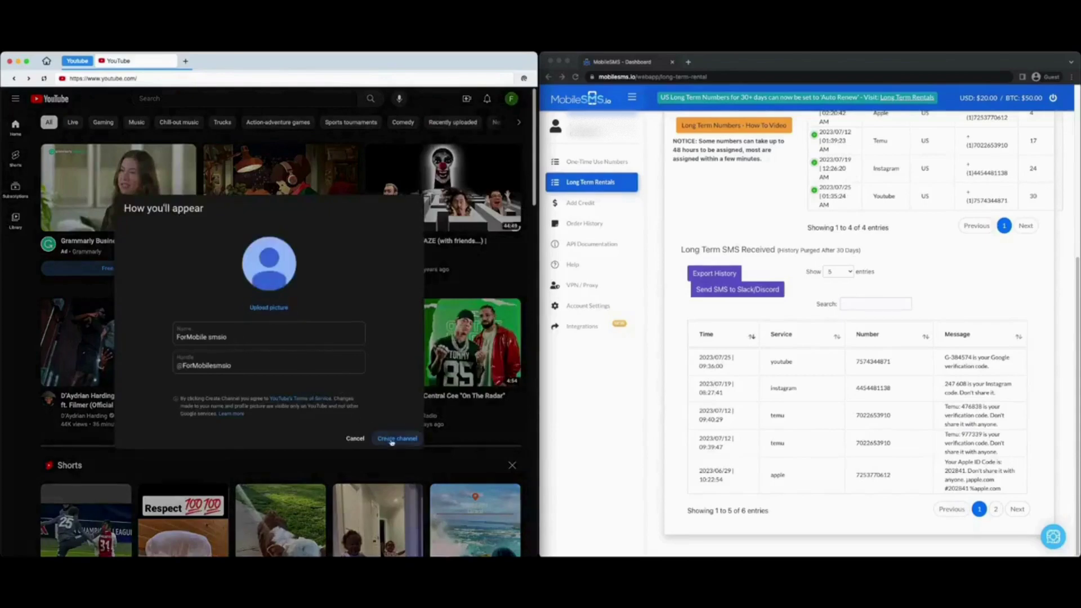
click(393, 441)
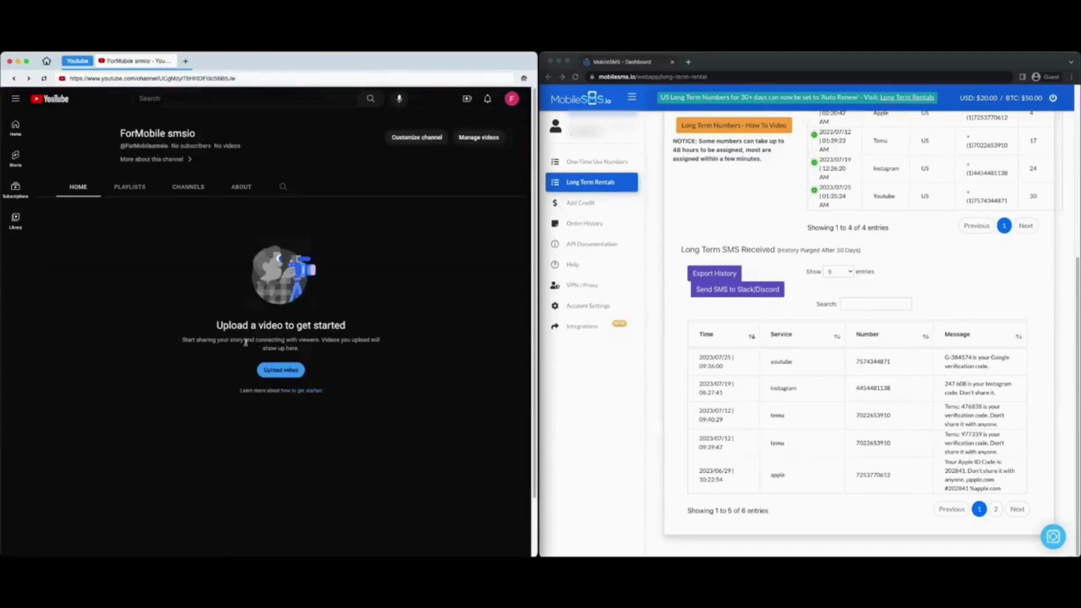
Step: Browse the channel's Playlists, Channels and About tabs, then YouTube Studio's analytics and copyright pages
click(130, 186)
click(188, 187)
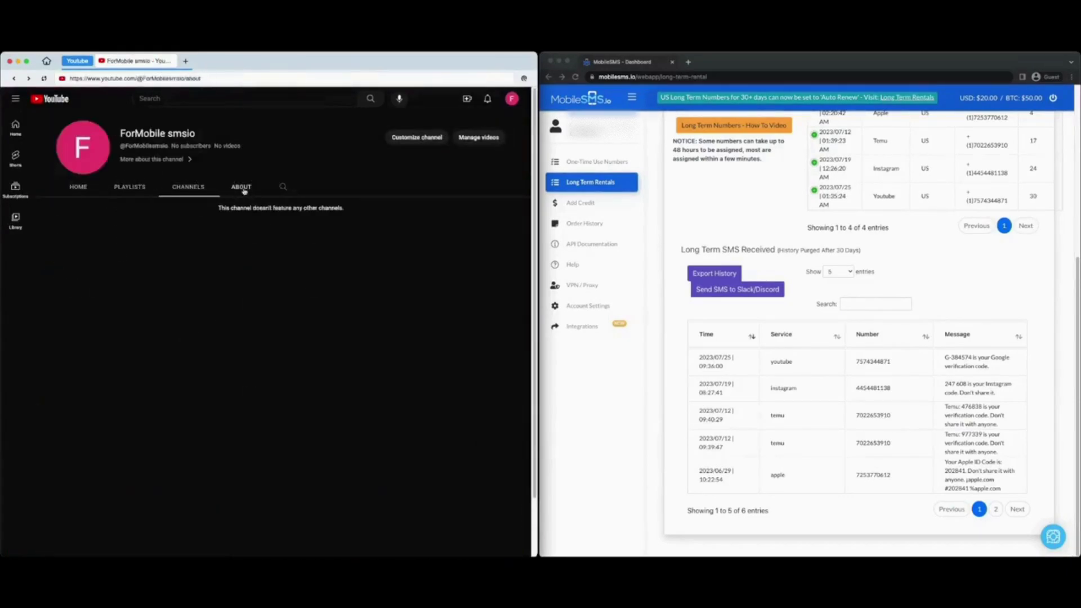
click(241, 187)
click(71, 189)
click(288, 371)
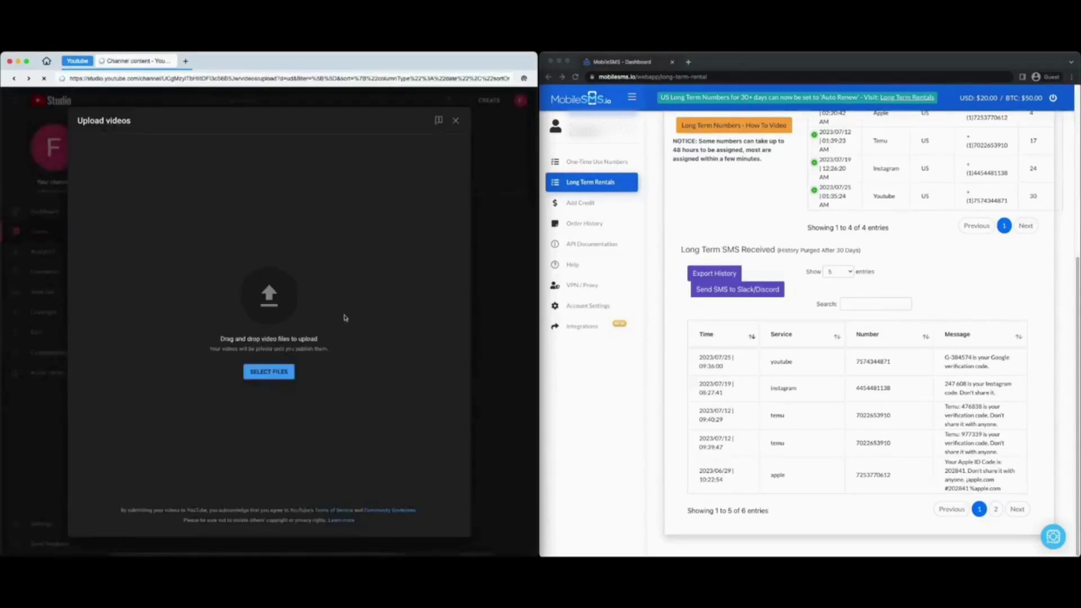
click(457, 120)
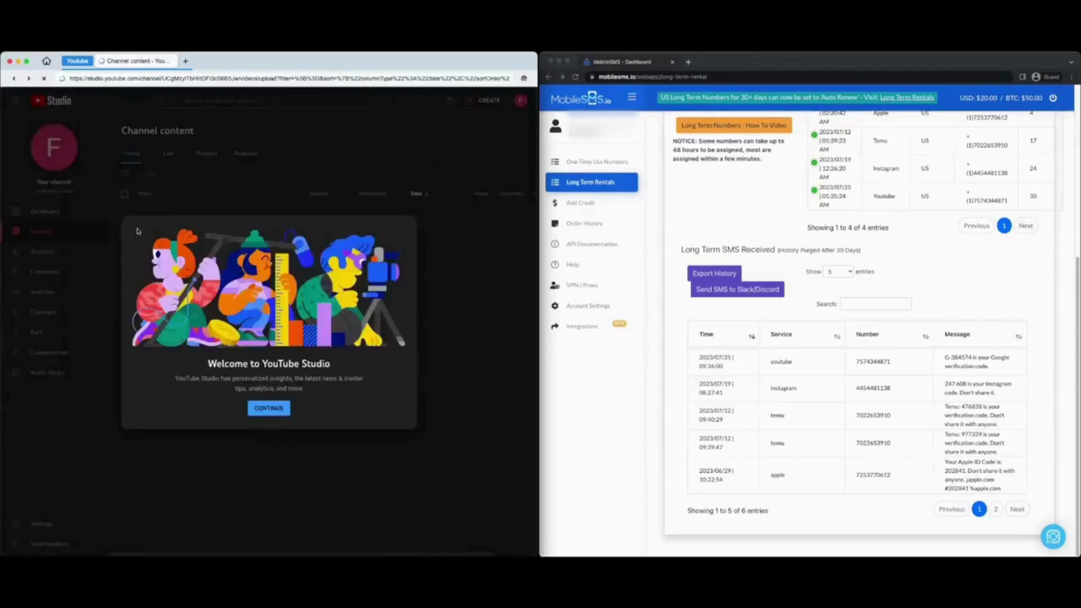
click(269, 408)
click(42, 252)
click(43, 312)
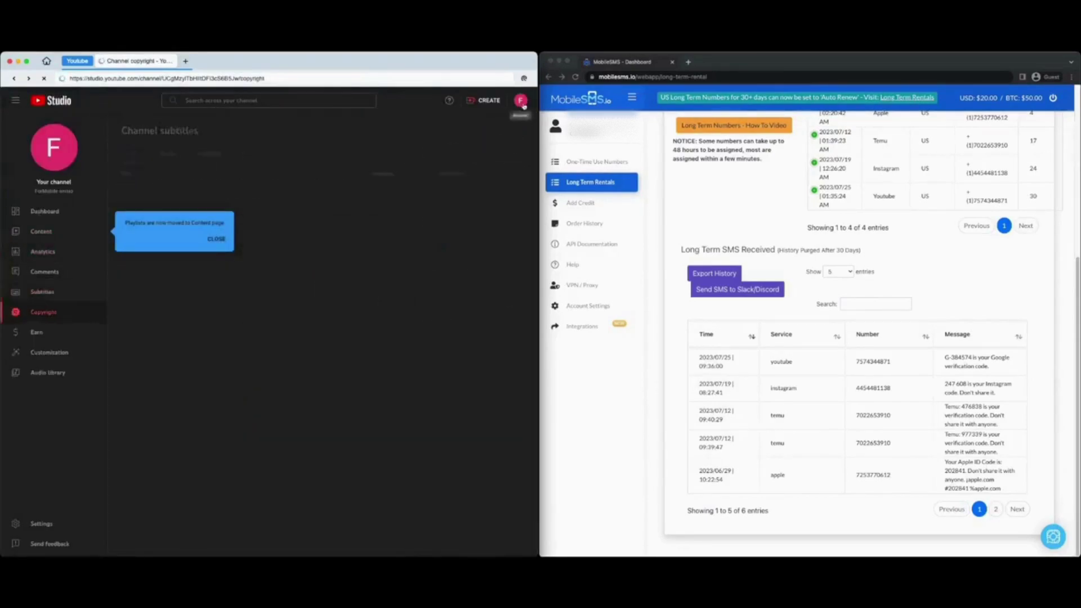
click(521, 100)
Step: Sign out, then sign back into the new account with its password
click(442, 202)
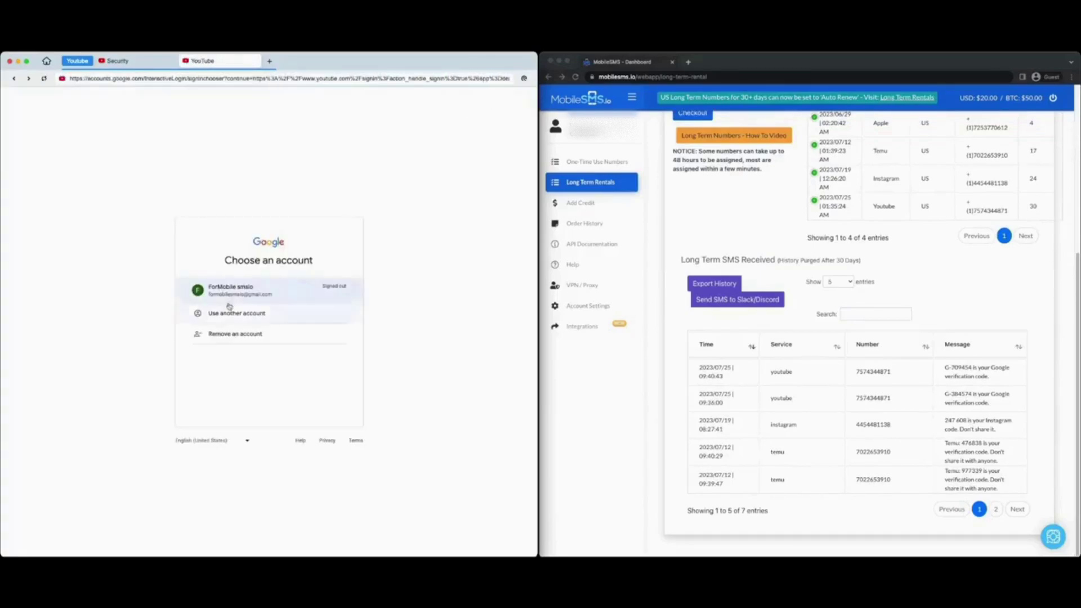
click(241, 289)
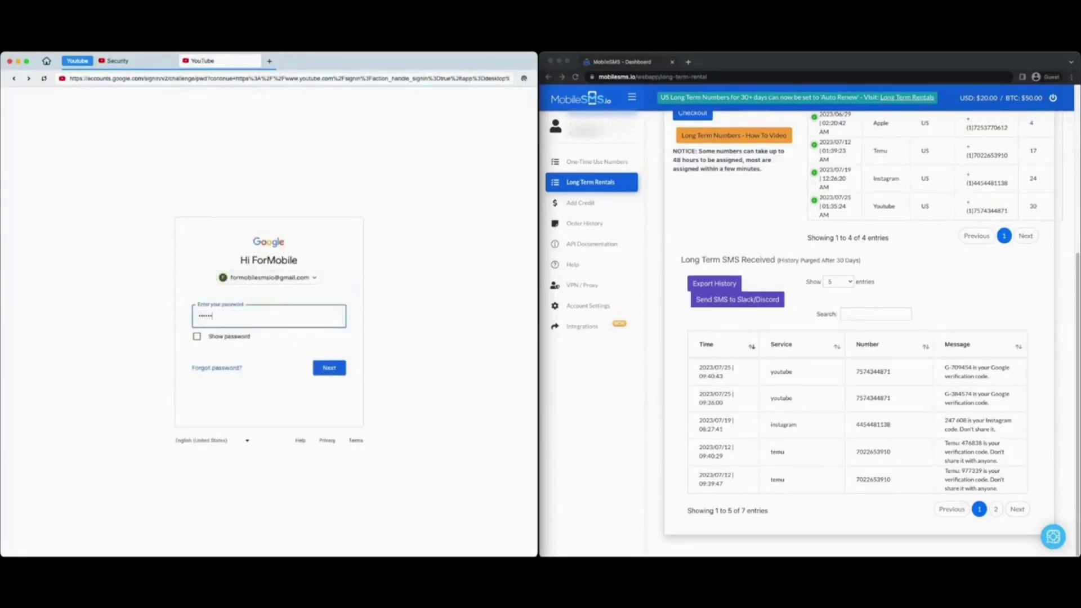
click(329, 367)
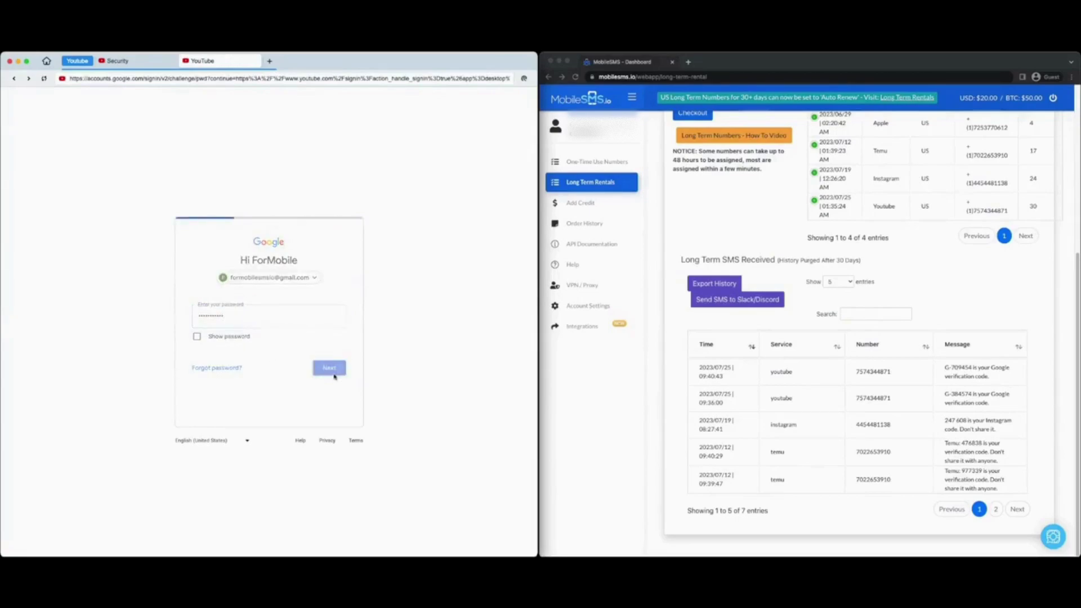
Step: Pass 2-Step Verification with the newest SMS code copied from MobileSMS.io
click(958, 386)
double_click(961, 368)
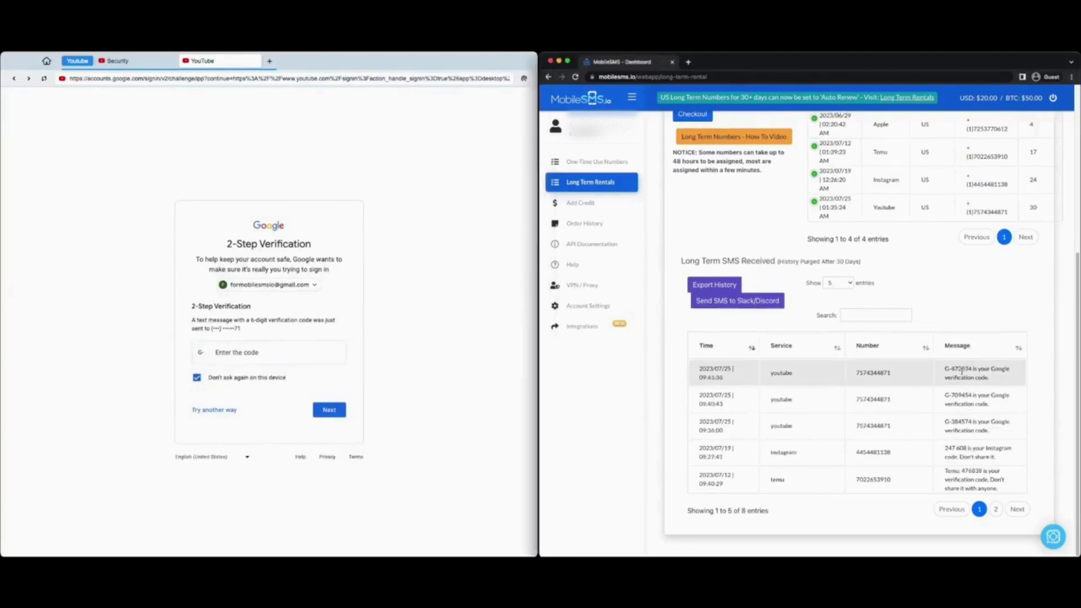
click(271, 353)
key(super+v)
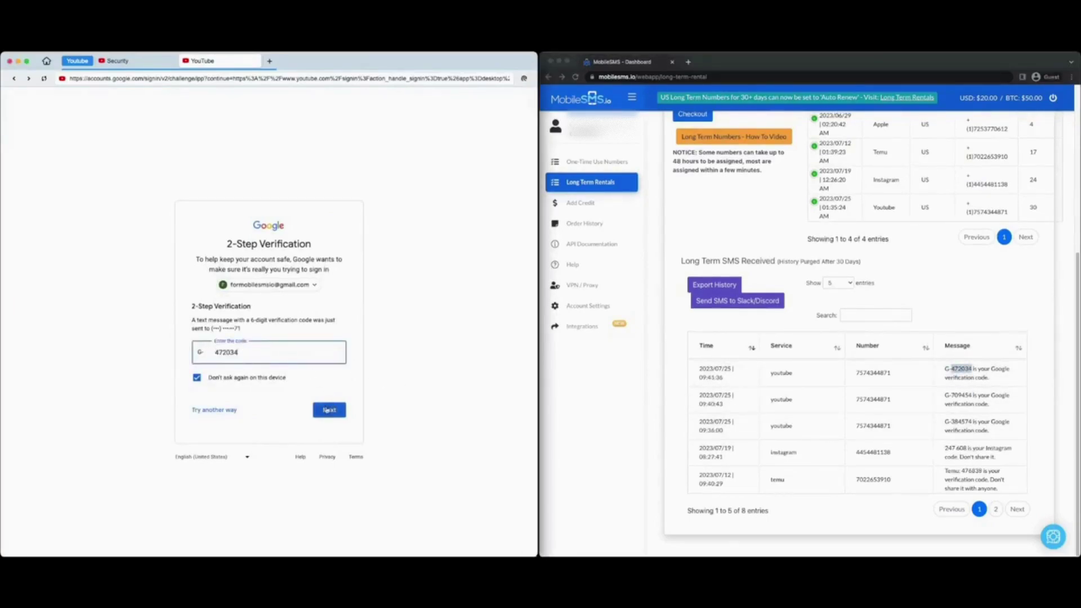
click(329, 409)
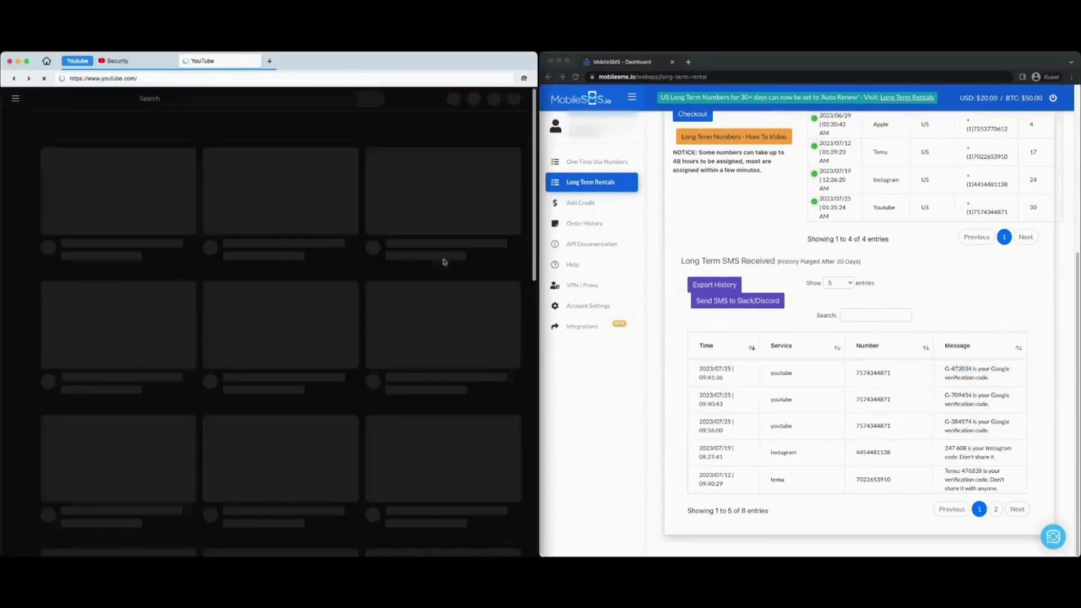